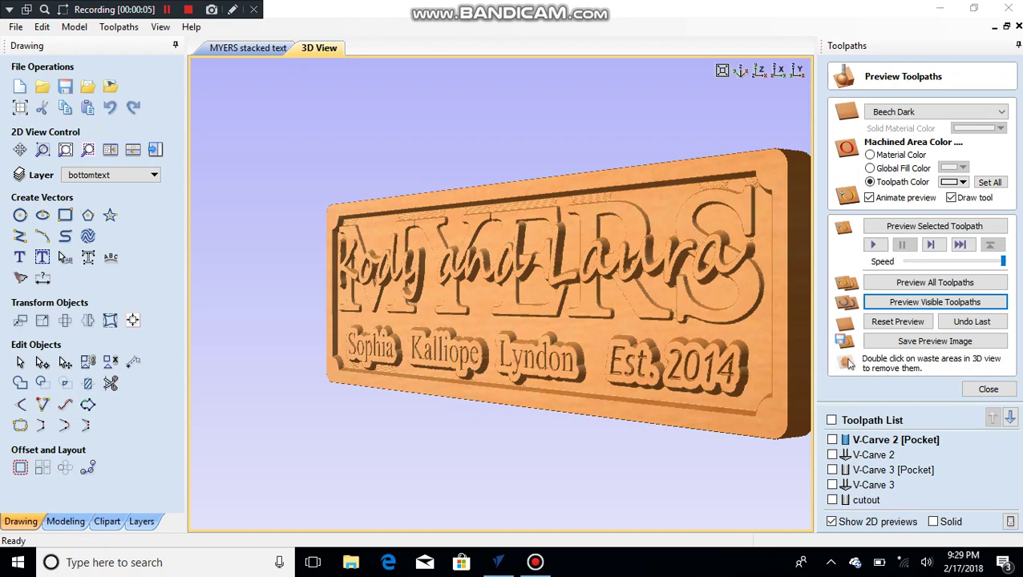
Step: In the 2D view, select the inner border, the large stacked lettering outlines and the offset outlines around the bottom text, excluding the bottom letters
{"action": "scroll", "coordinate": [508, 361], "scroll_direction": "up", "scroll_amount": 3}
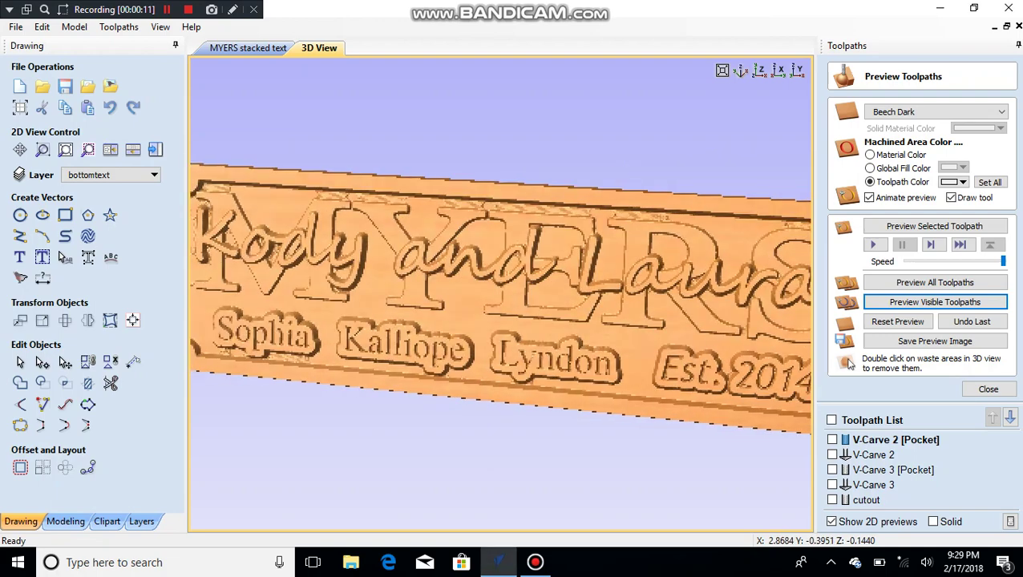
{"action": "left_click_drag", "start_coordinate": [705, 352], "coordinate": [525, 260]}
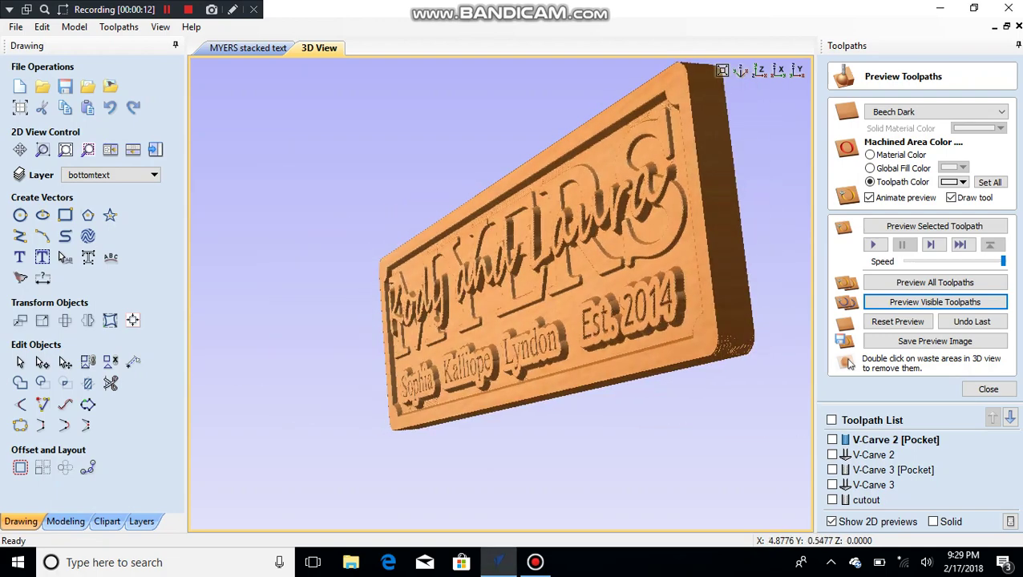
{"action": "left_click_drag", "start_coordinate": [561, 357], "coordinate": [713, 404]}
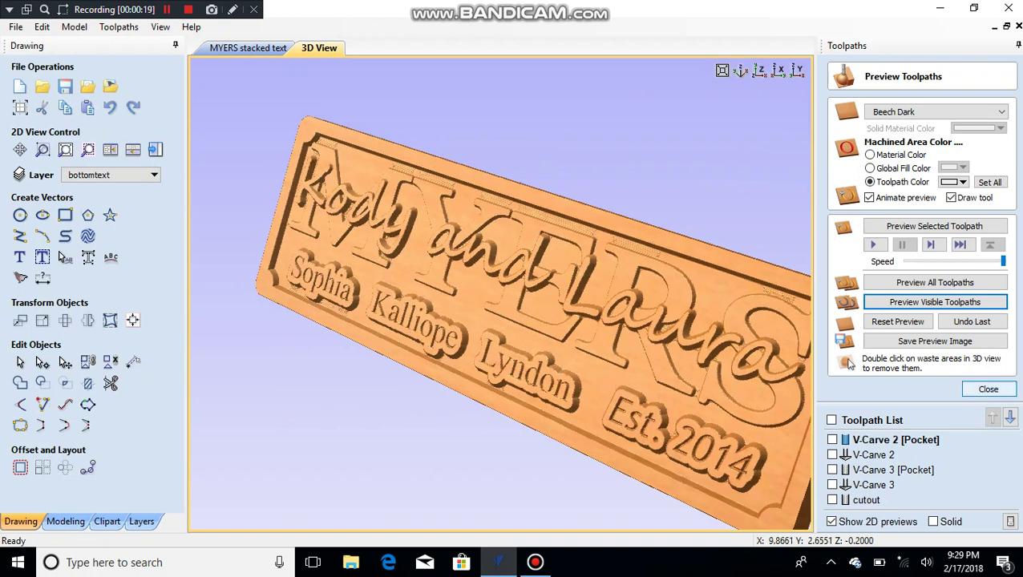
{"action": "key", "text": "F2"}
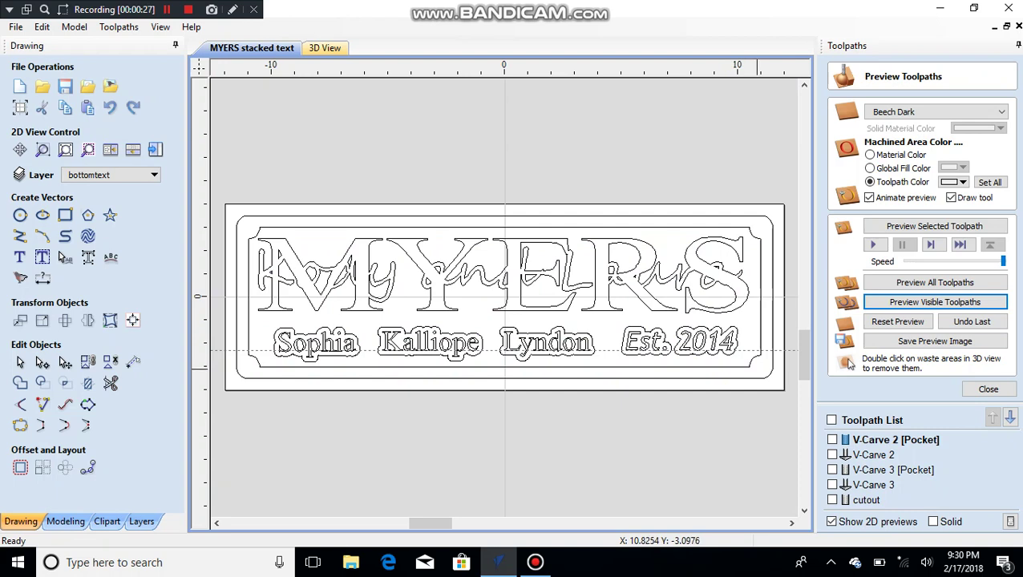
{"action": "left_click_drag", "start_coordinate": [756, 368], "coordinate": [245, 220]}
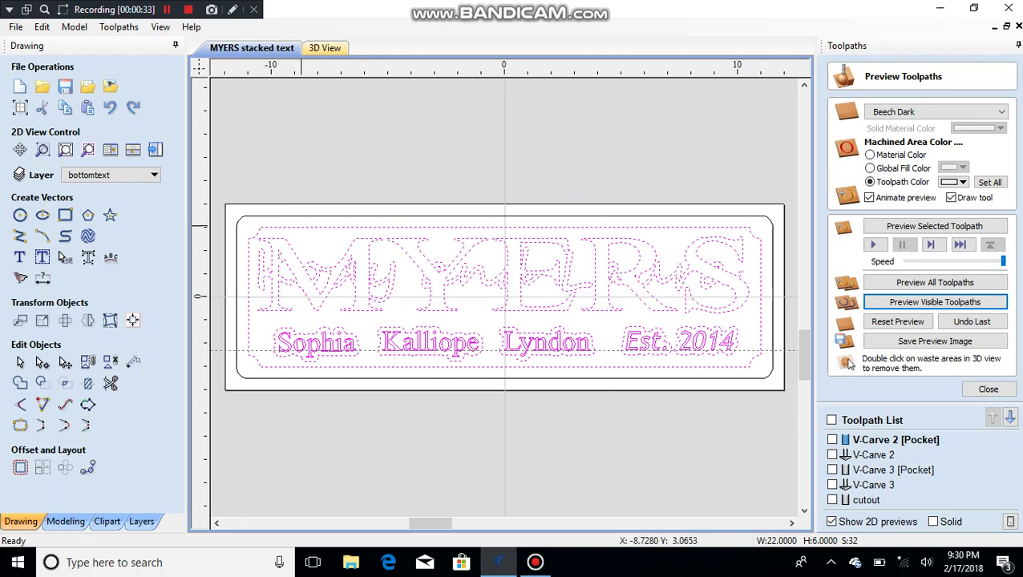
{"action": "left_click", "coordinate": [300, 226], "text": "shift"}
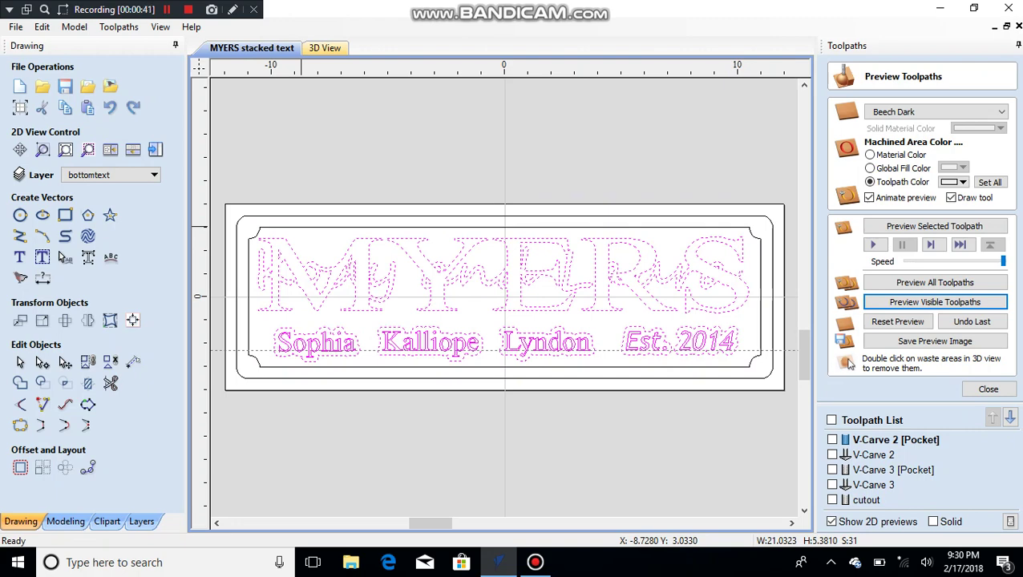
{"action": "left_click", "coordinate": [301, 227], "text": "shift"}
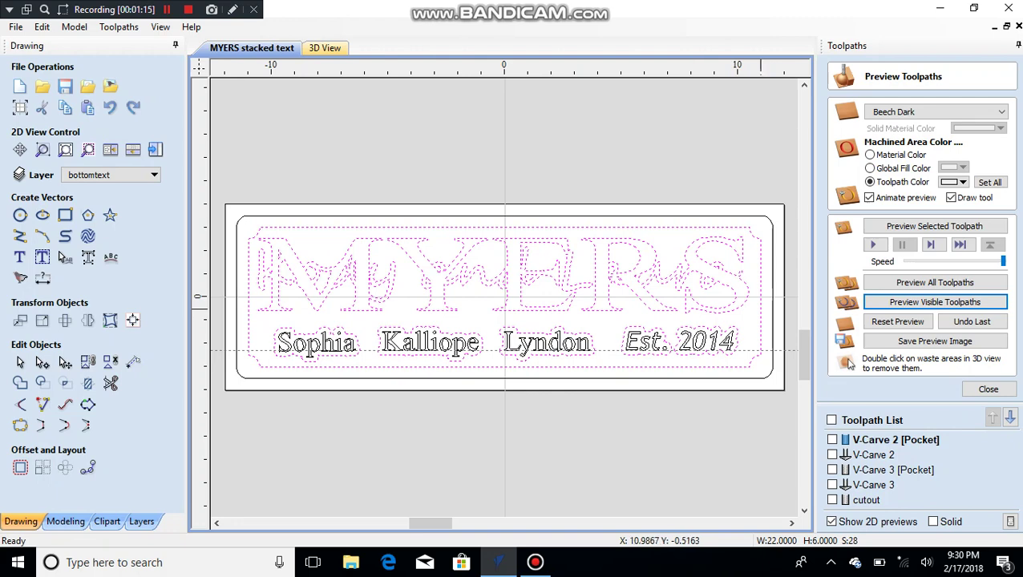
Step: Start a texturing toolpath for the selected vectors and set its start depth to the sum of two document variables, {TD}+{BD}
{"action": "left_click", "coordinate": [989, 389]}
{"action": "key", "text": "Return"}
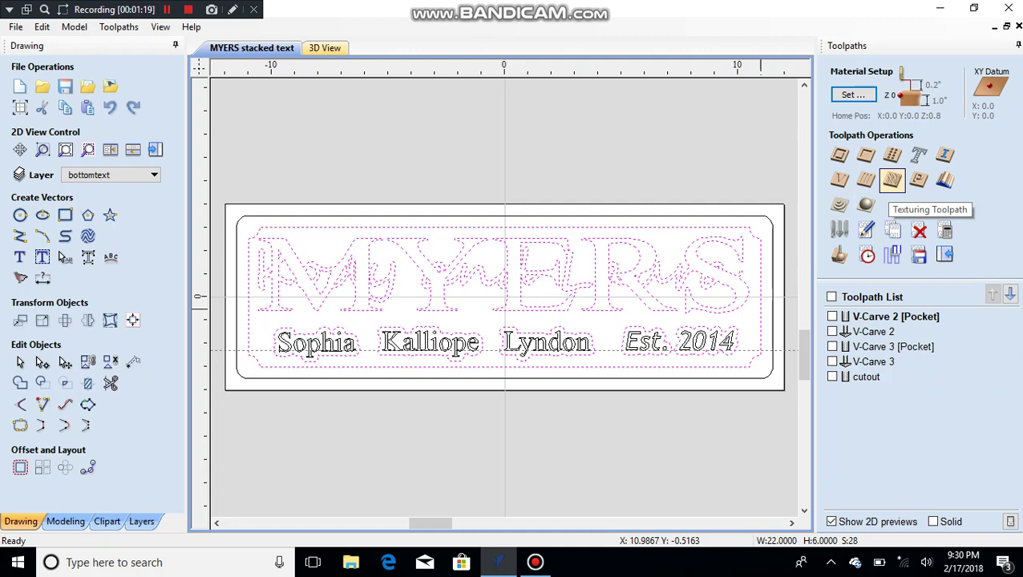
{"action": "left_click", "coordinate": [892, 180]}
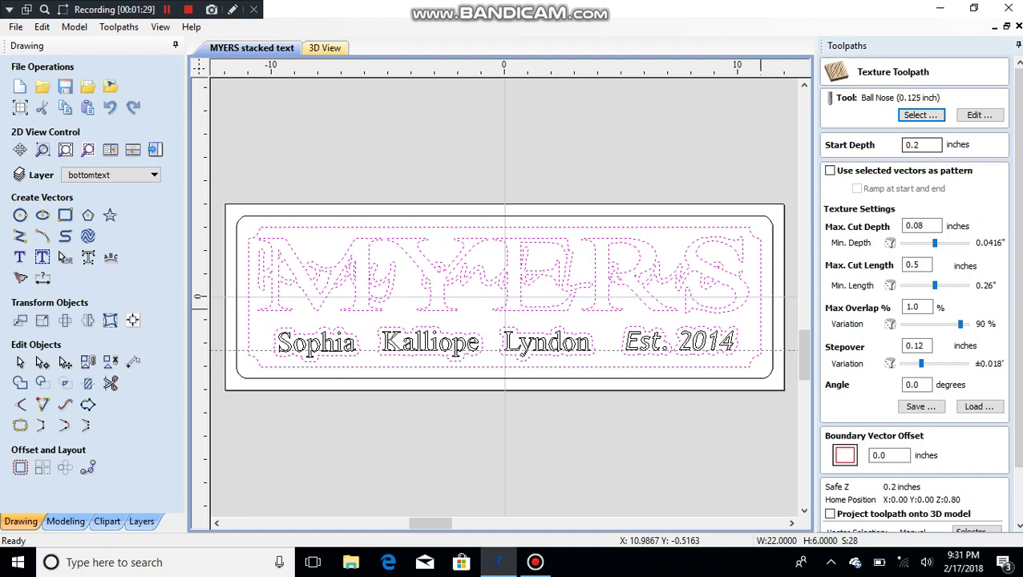
{"action": "left_click_drag", "start_coordinate": [922, 145], "coordinate": [905, 145]}
{"action": "key", "text": "BackSpace"}
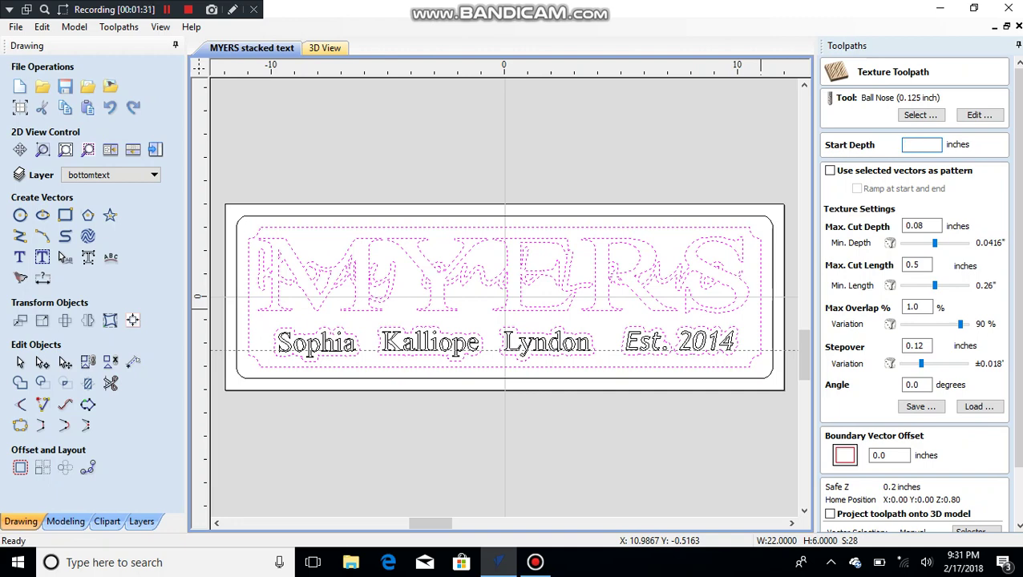
{"action": "right_click", "coordinate": [904, 145]}
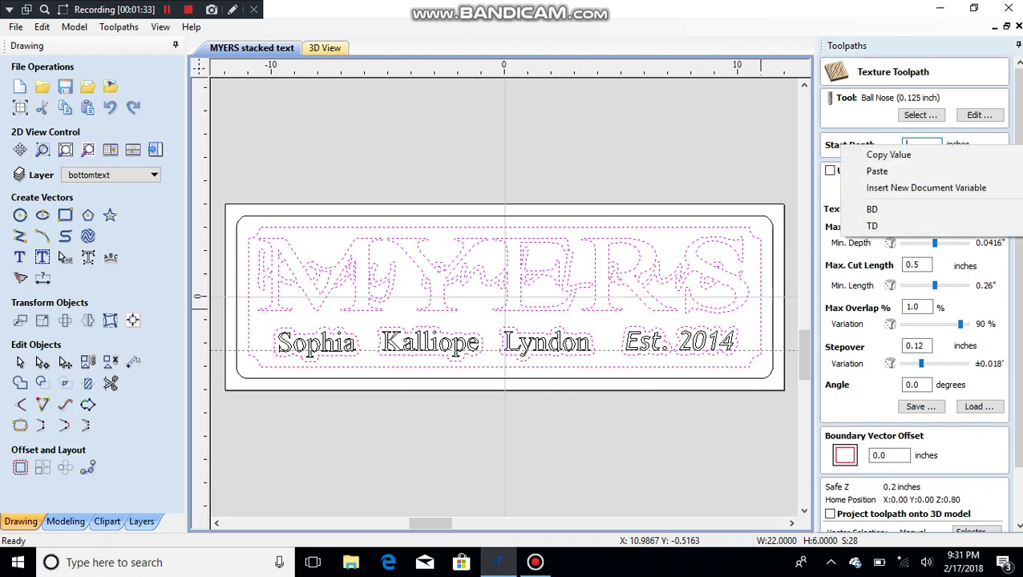
{"action": "left_click", "coordinate": [896, 155]}
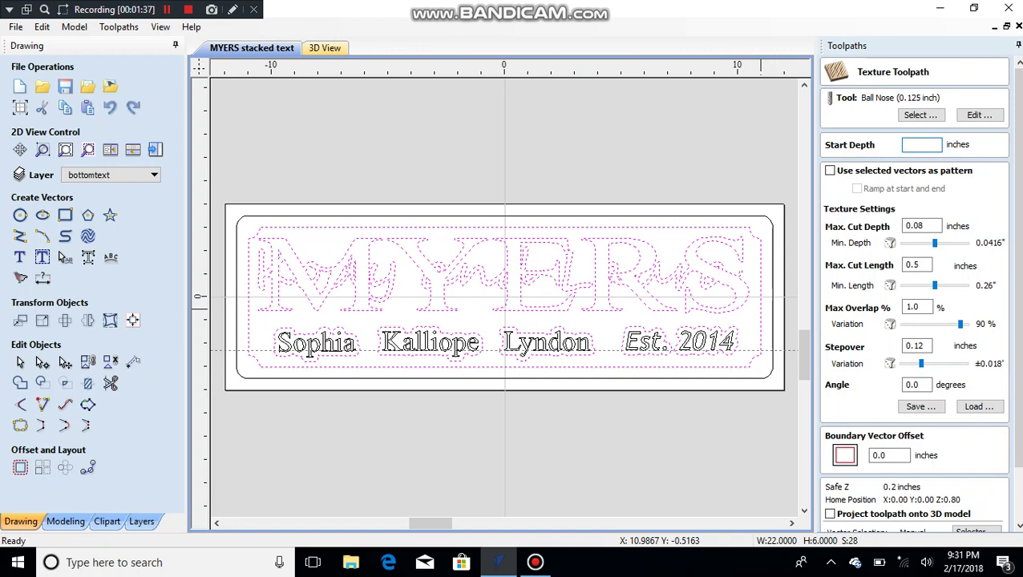
{"action": "right_click", "coordinate": [842, 146]}
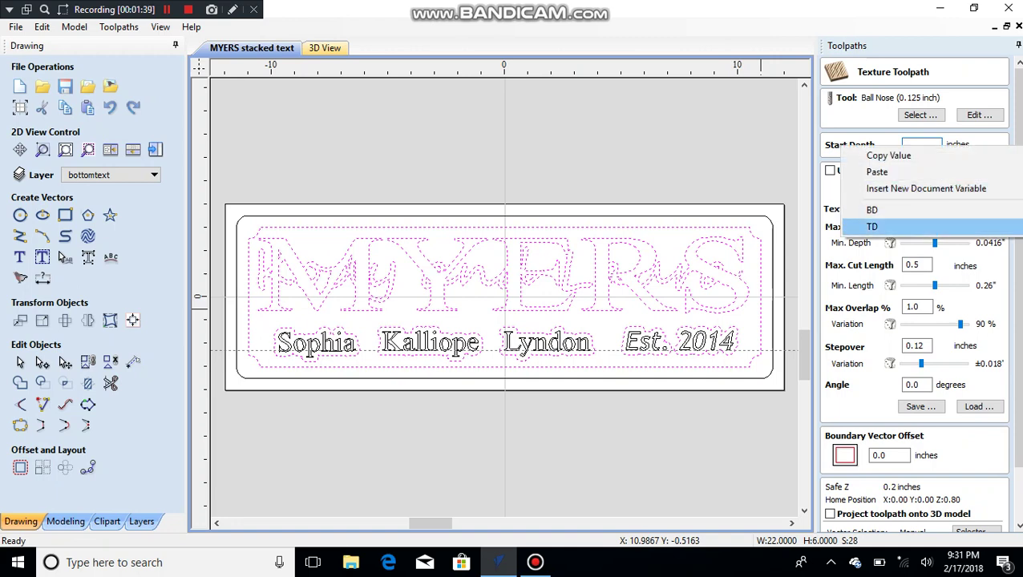
{"action": "left_click", "coordinate": [882, 227]}
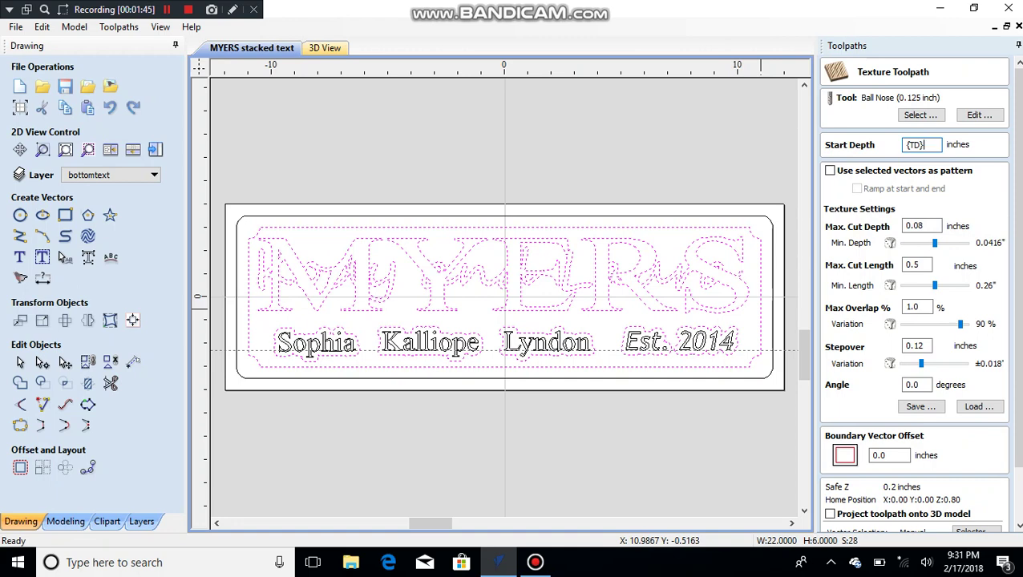
{"action": "type", "text": "+"}
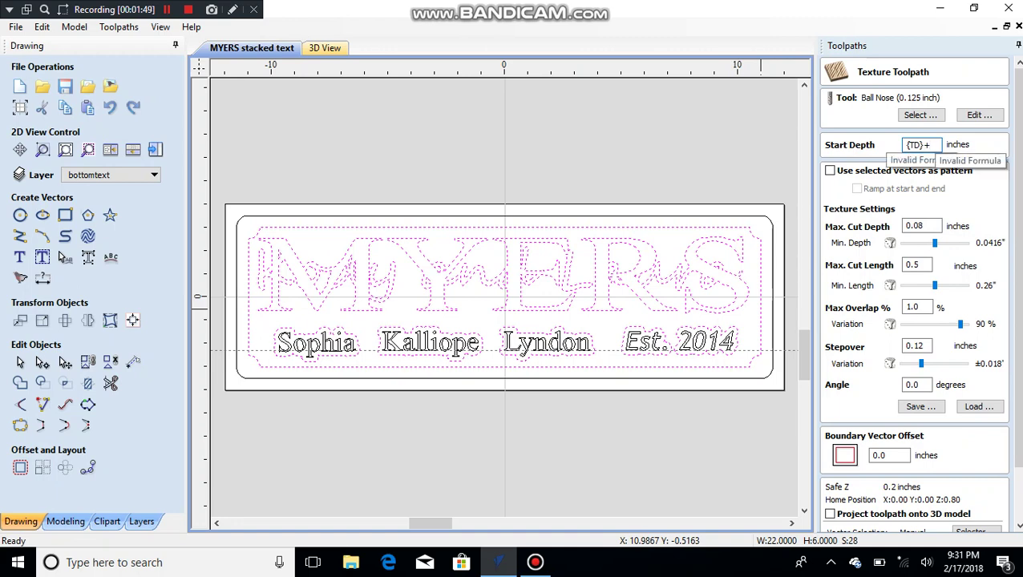
{"action": "right_click", "coordinate": [922, 145]}
{"action": "left_click", "coordinate": [872, 210]}
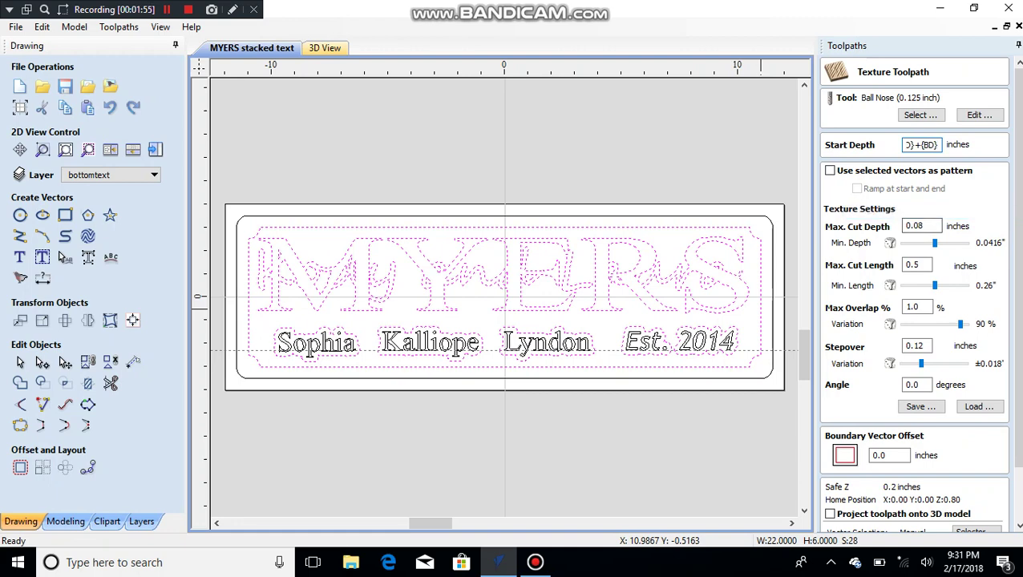
Step: Set the texture's boundary vector offset to 0.125 inches and calculate the Texture 1 toolpath
{"action": "left_click_drag", "start_coordinate": [926, 226], "coordinate": [905, 226]}
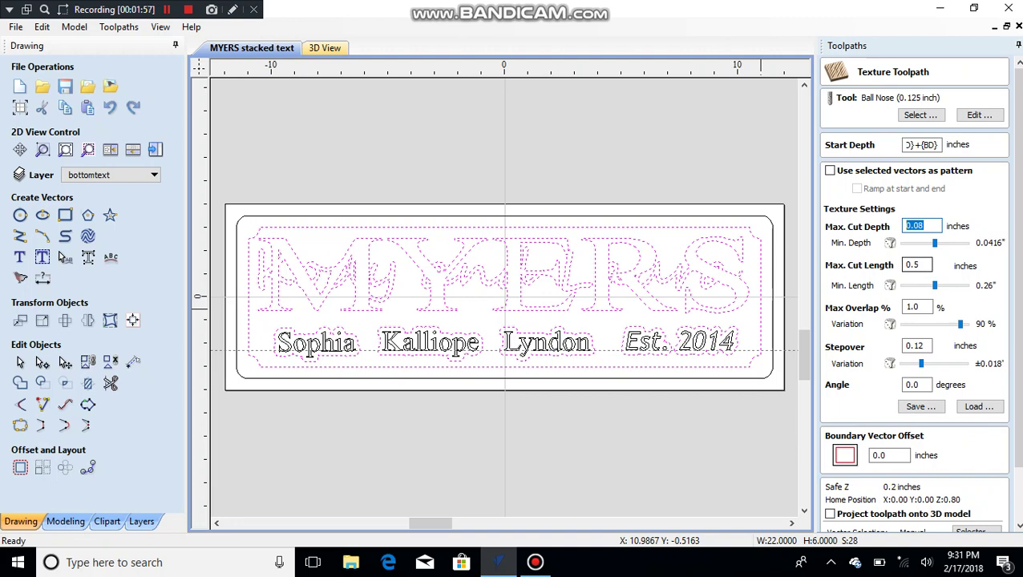
{"action": "key", "text": "Tab"}
{"action": "key", "text": "Tab"}
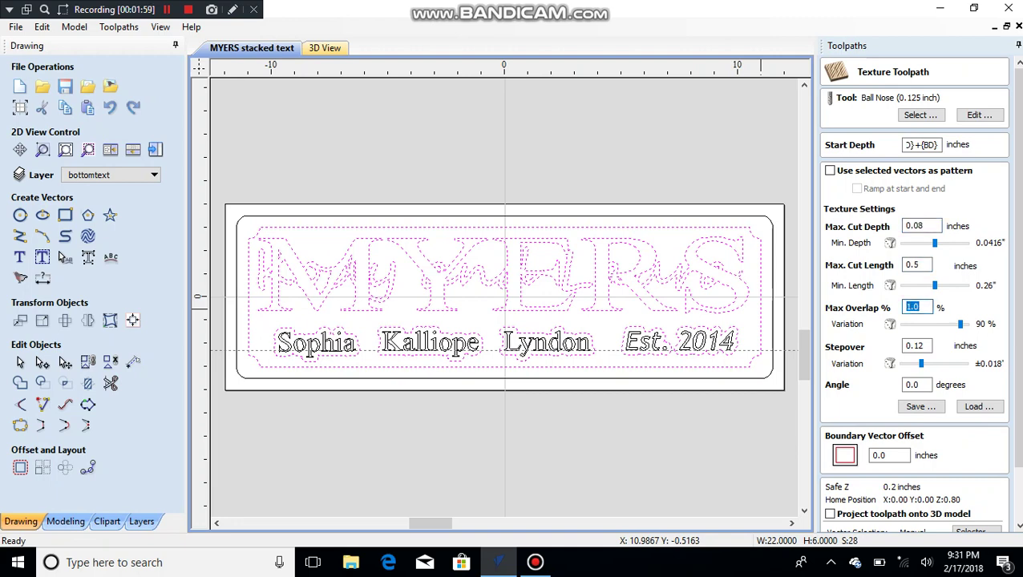
{"action": "key", "text": "Tab"}
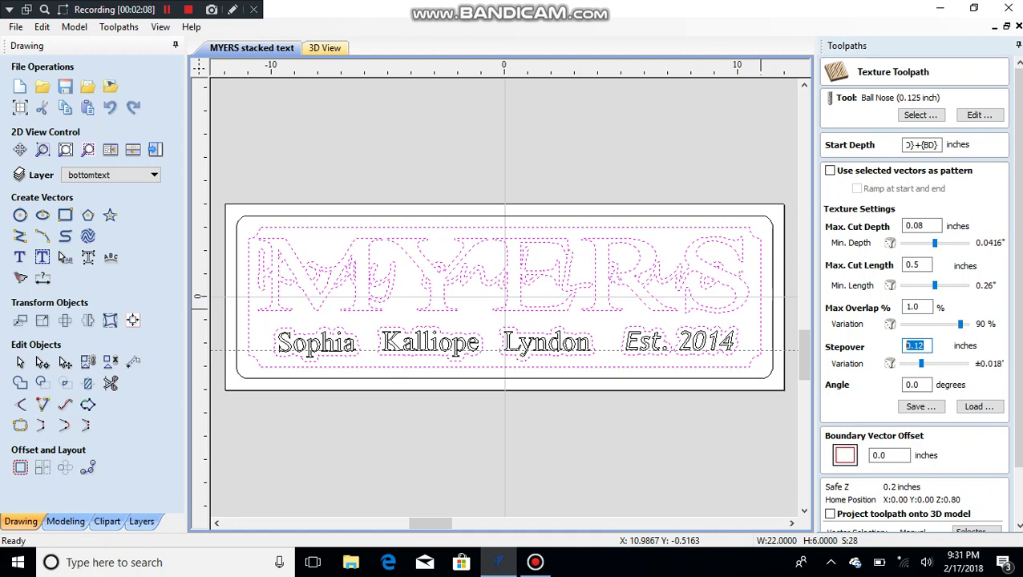
{"action": "double_click", "coordinate": [880, 456]}
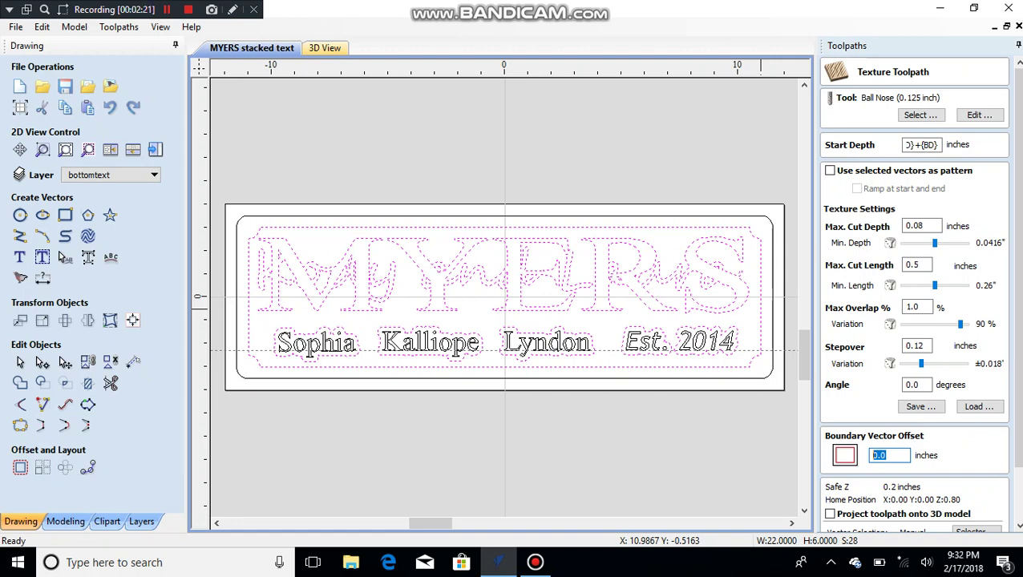
{"action": "type", "text": "0.125"}
{"action": "scroll", "coordinate": [915, 296], "scroll_direction": "down", "scroll_amount": 2}
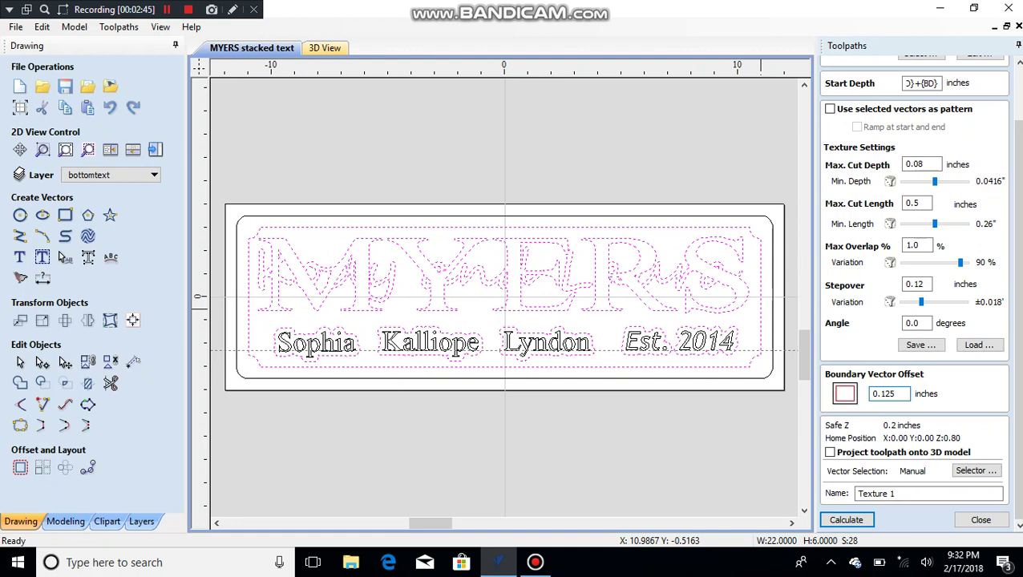
{"action": "mouse_move", "coordinate": [872, 394]}
{"action": "left_mouse_down"}
{"action": "mouse_move", "coordinate": [886, 394]}
{"action": "mouse_move", "coordinate": [871, 393]}
{"action": "left_mouse_up"}
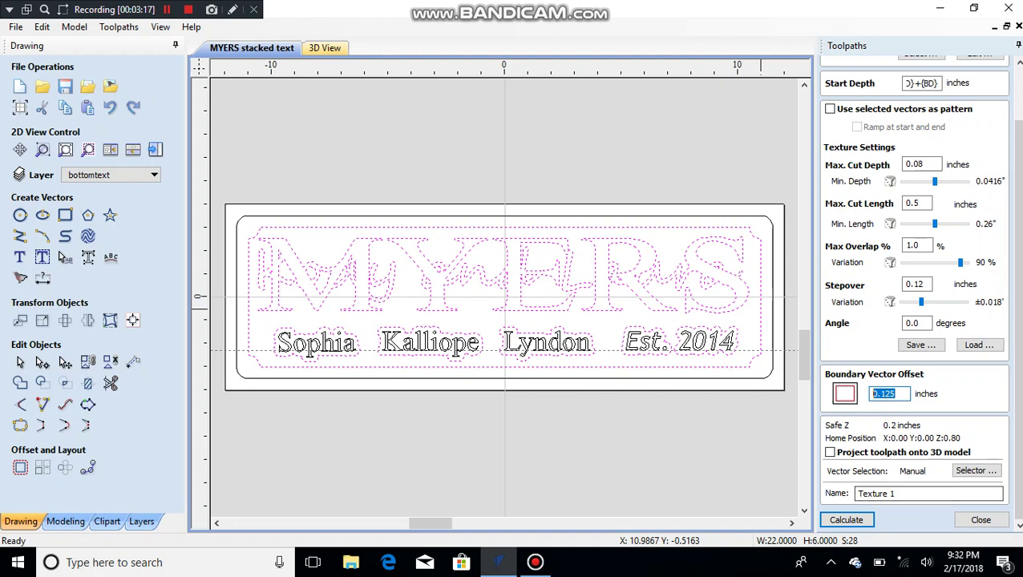
{"action": "key", "text": "Return"}
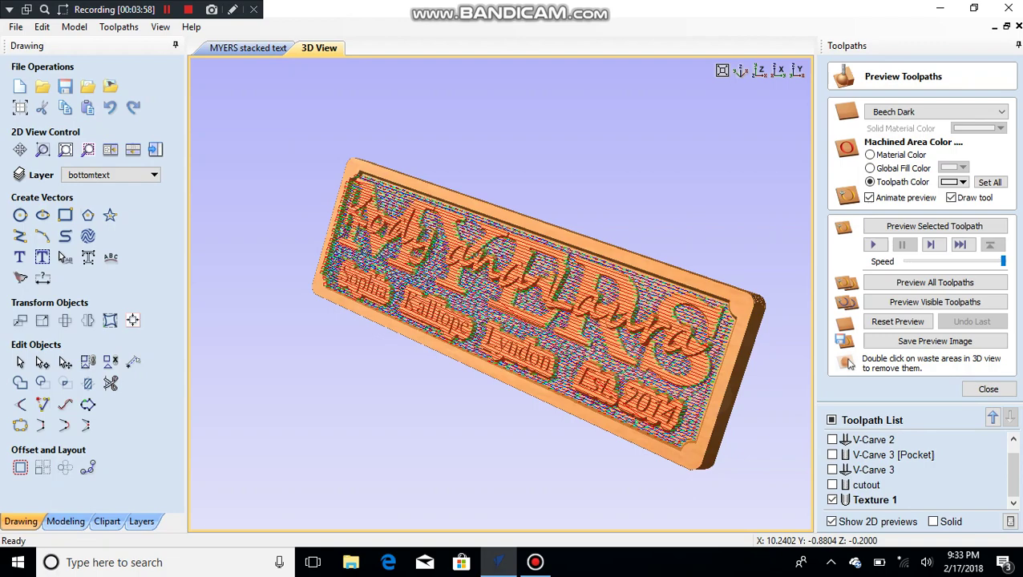
Step: Run the animated preview of the Texture 1 toolpath on the 3D sign model
{"action": "scroll", "coordinate": [493, 277], "scroll_direction": "up", "scroll_amount": 2}
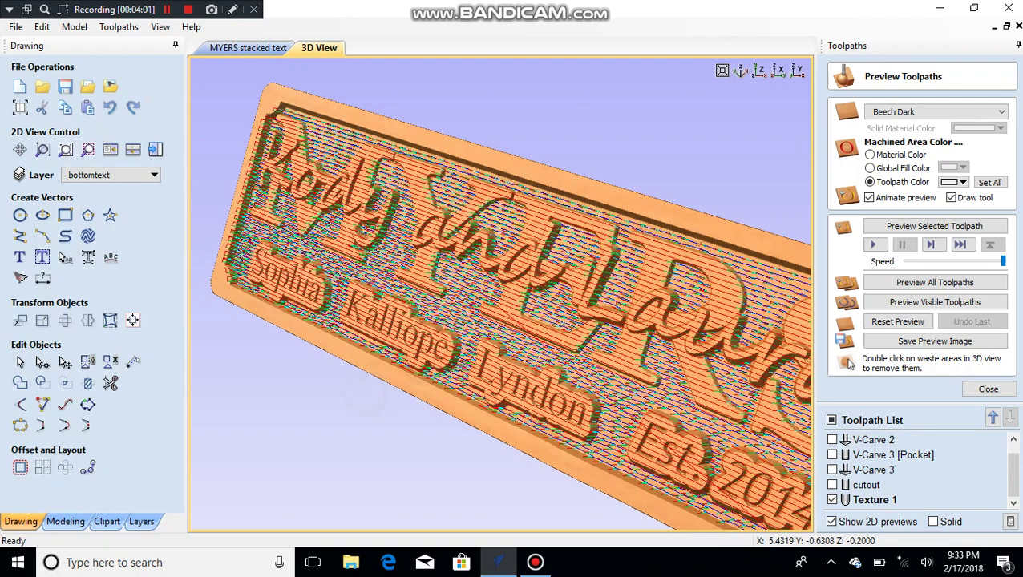
{"action": "scroll", "coordinate": [509, 305], "scroll_direction": "up", "scroll_amount": 4}
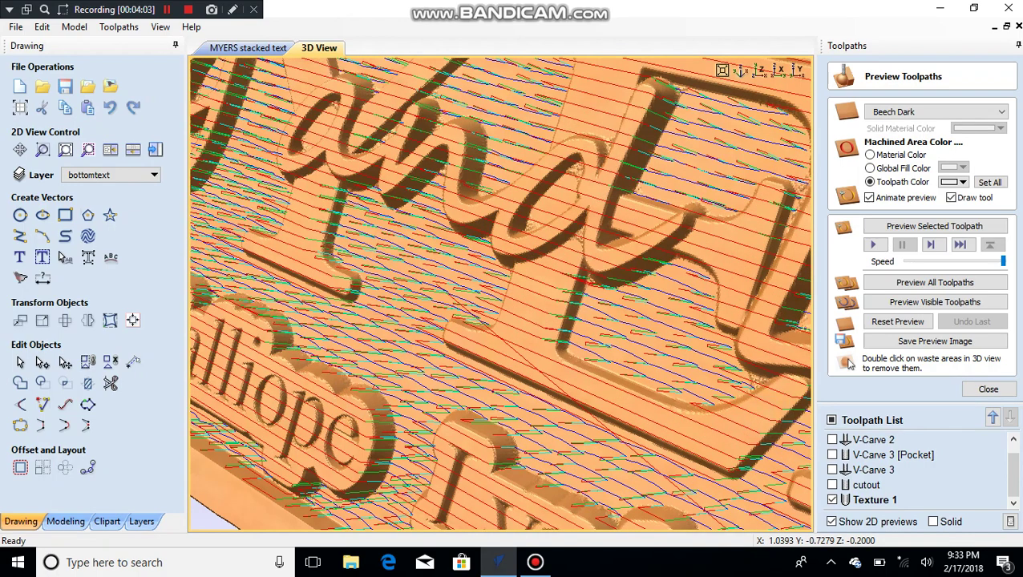
{"action": "scroll", "coordinate": [499, 293], "scroll_direction": "down", "scroll_amount": 1}
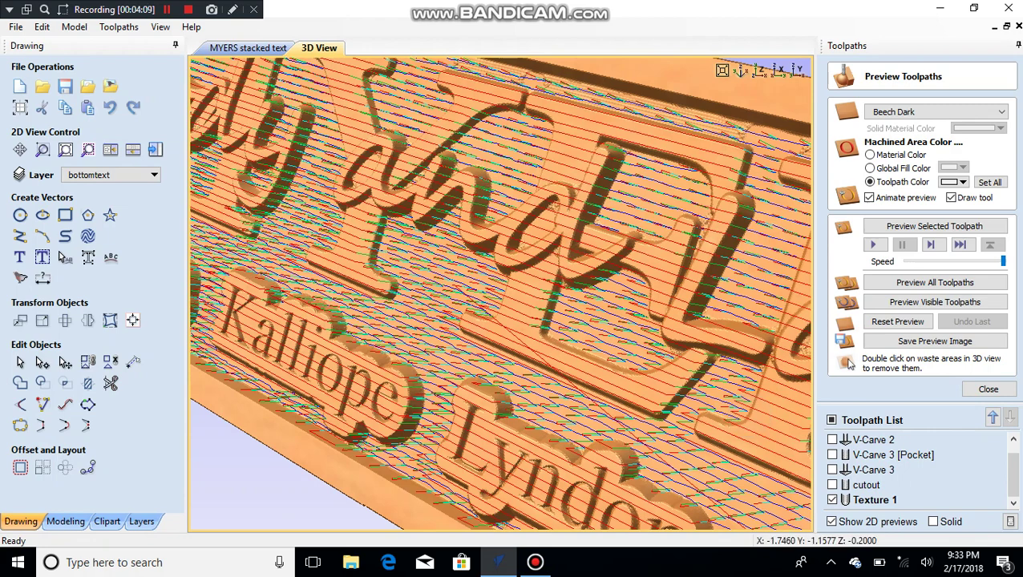
{"action": "left_click_drag", "start_coordinate": [433, 281], "coordinate": [565, 304]}
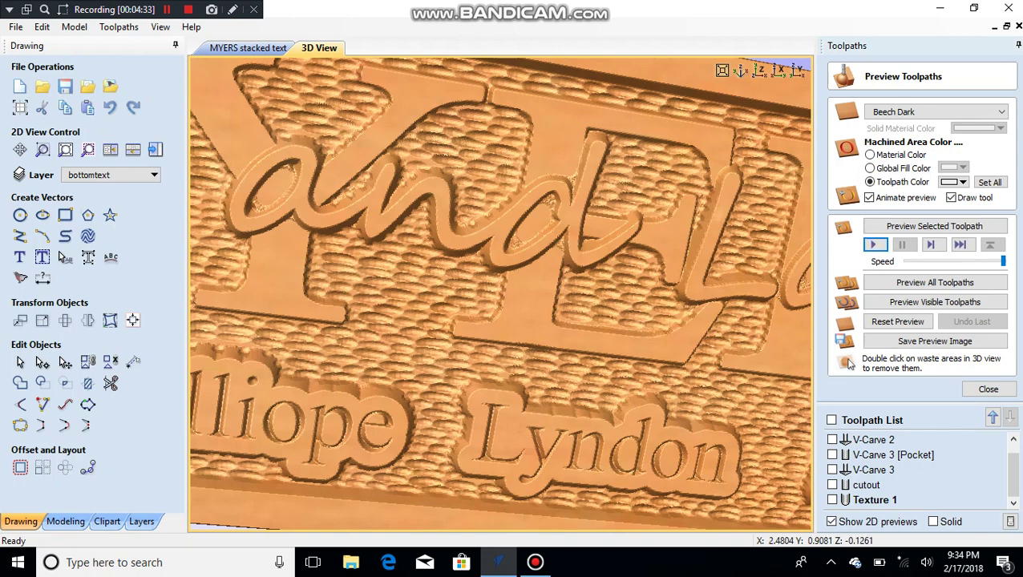
Step: Examine the textured background around the raised lettering and border of the sign from several angles, close up and as a whole
{"action": "left_click_drag", "start_coordinate": [513, 320], "coordinate": [369, 340]}
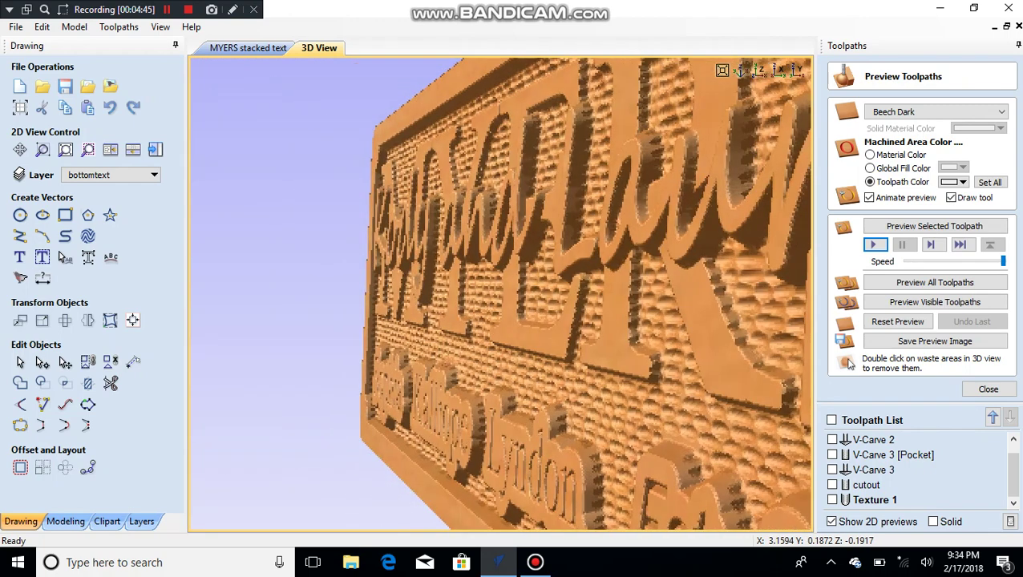
{"action": "left_click_drag", "start_coordinate": [497, 337], "coordinate": [454, 336]}
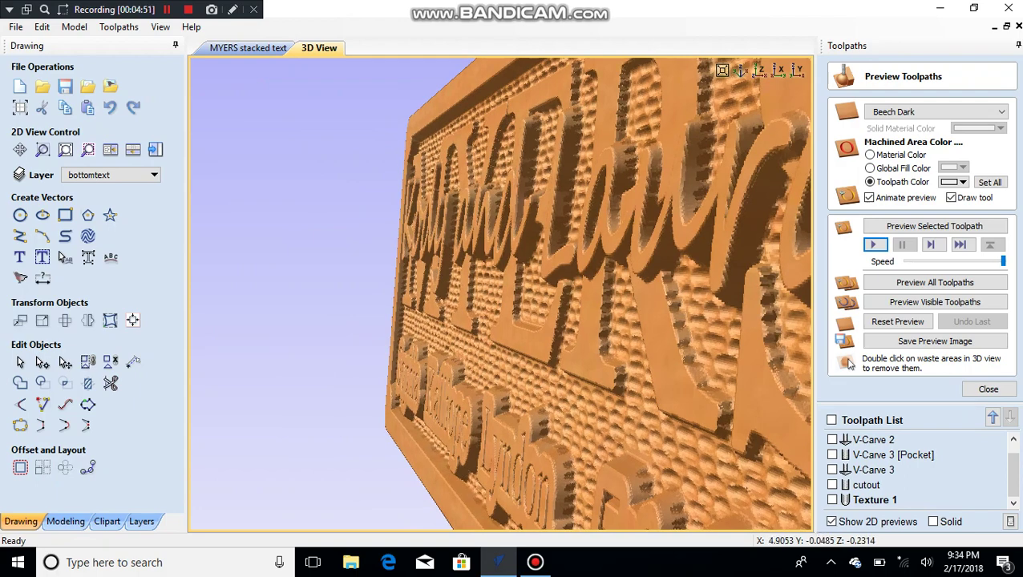
{"action": "left_click_drag", "start_coordinate": [579, 311], "coordinate": [706, 308]}
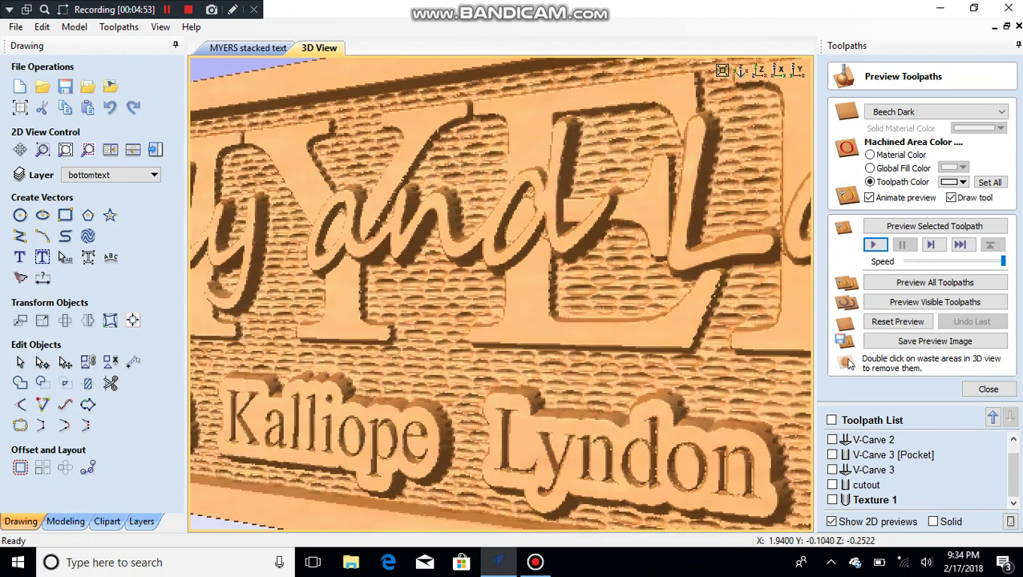
{"action": "left_click_drag", "start_coordinate": [449, 280], "coordinate": [597, 271]}
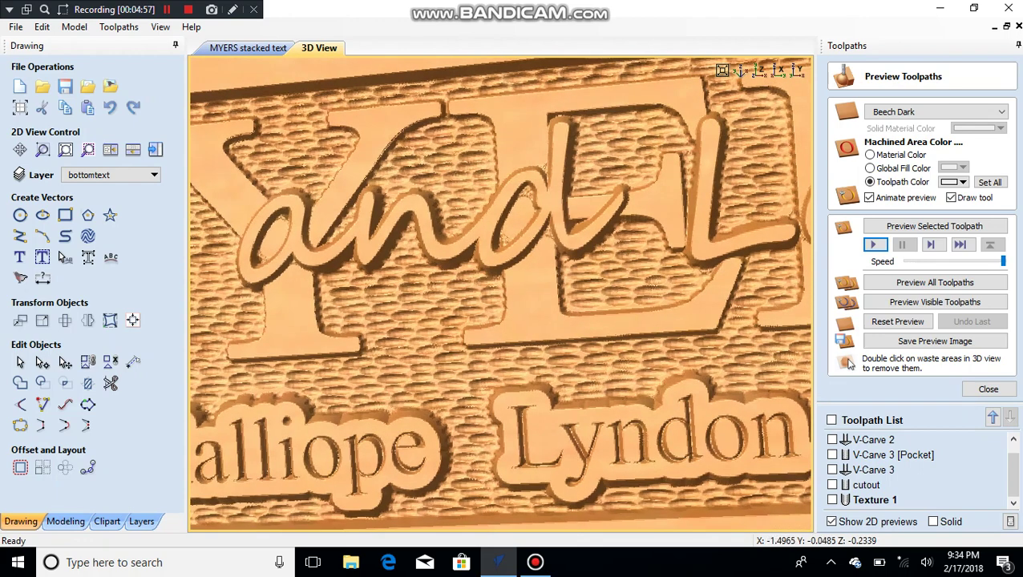
{"action": "left_click_drag", "start_coordinate": [473, 240], "coordinate": [360, 243]}
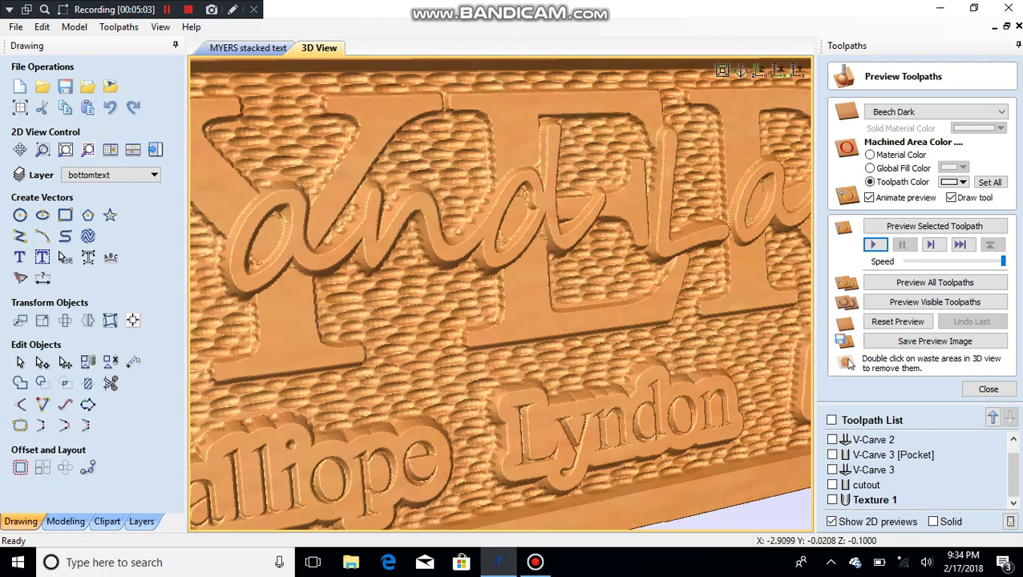
{"action": "left_click_drag", "start_coordinate": [497, 281], "coordinate": [377, 282]}
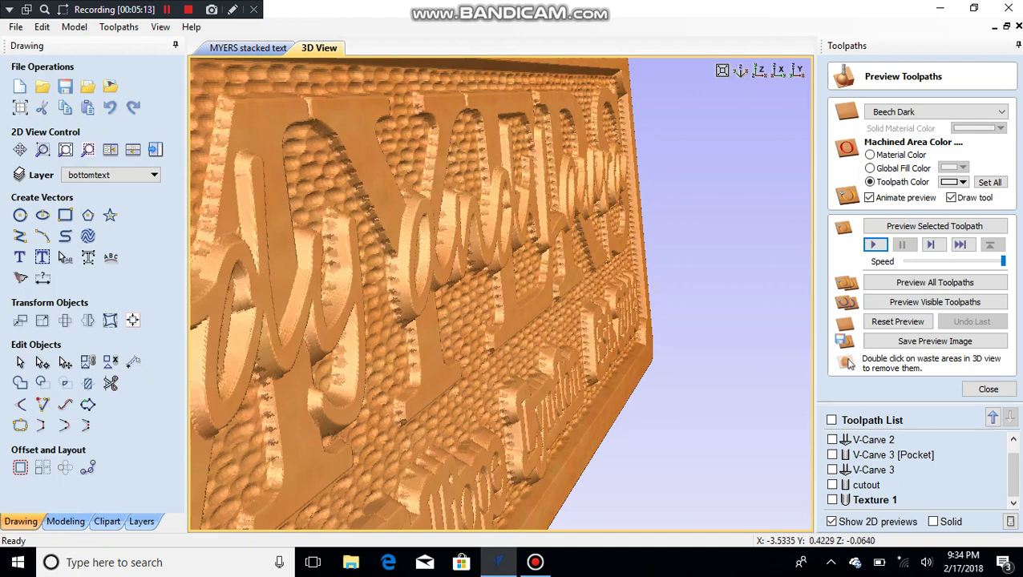
{"action": "left_click_drag", "start_coordinate": [361, 277], "coordinate": [489, 280]}
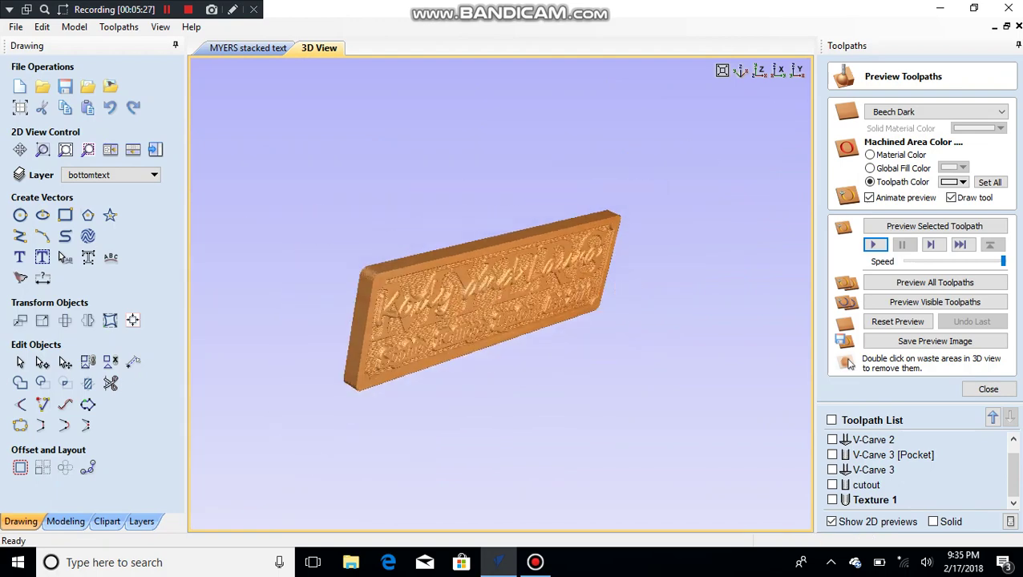
{"action": "scroll", "coordinate": [501, 294], "scroll_direction": "up", "scroll_amount": 3}
{"action": "left_click_drag", "start_coordinate": [521, 321], "coordinate": [425, 249]}
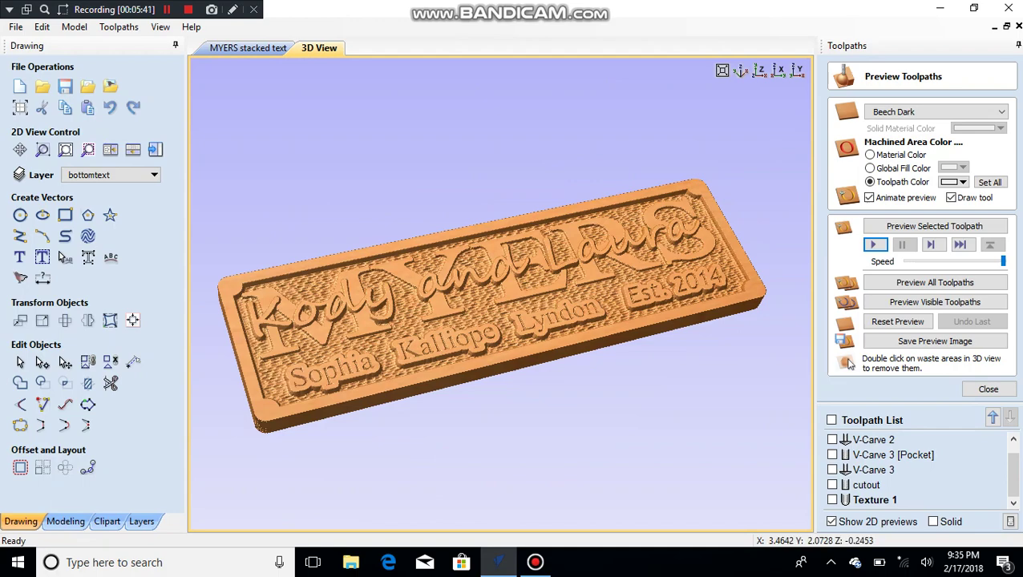
{"action": "left_click_drag", "start_coordinate": [551, 253], "coordinate": [570, 281]}
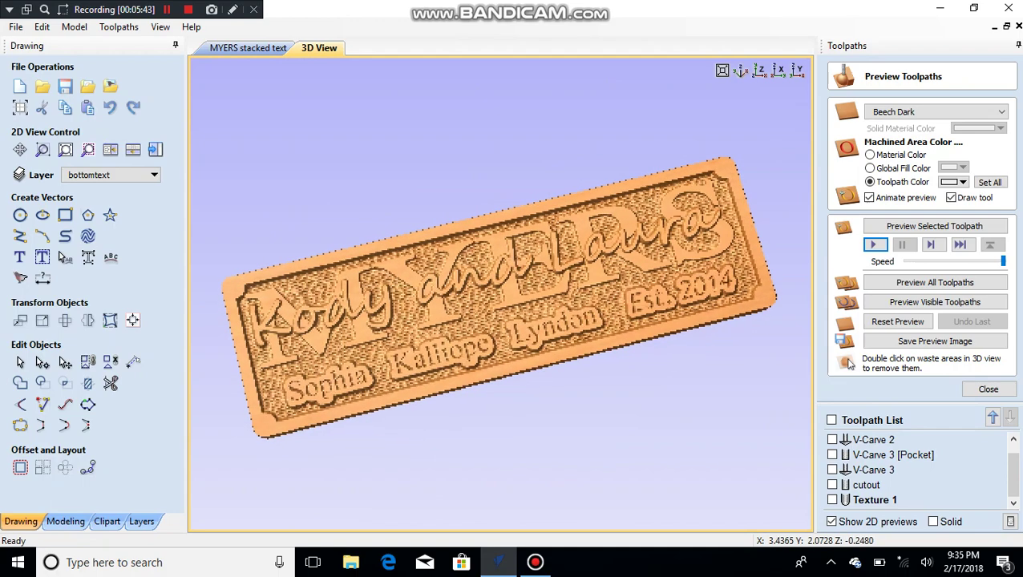
{"action": "left_click_drag", "start_coordinate": [501, 266], "coordinate": [465, 255]}
{"action": "left_click_drag", "start_coordinate": [625, 271], "coordinate": [603, 269]}
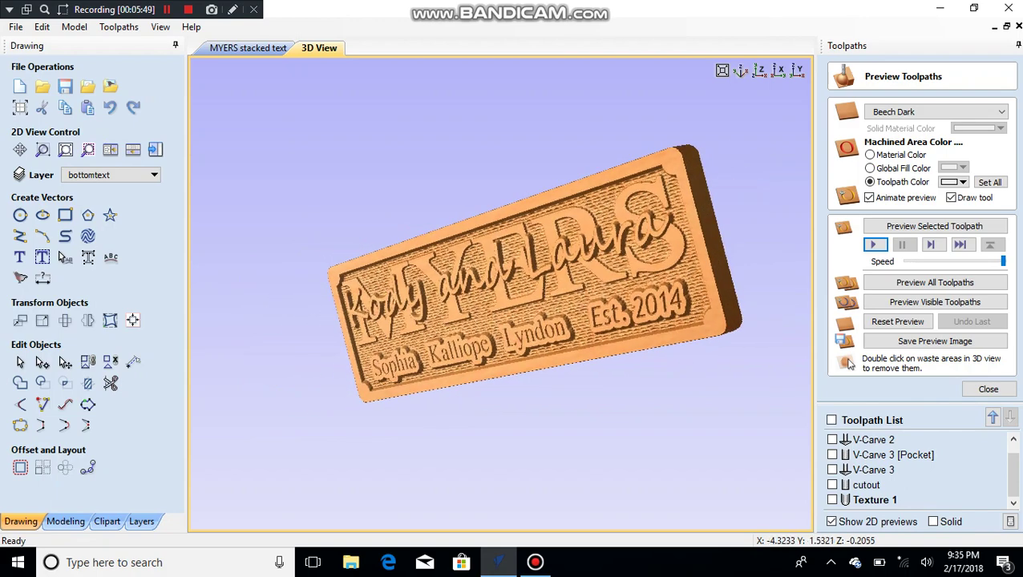
{"action": "left_click_drag", "start_coordinate": [395, 318], "coordinate": [473, 315]}
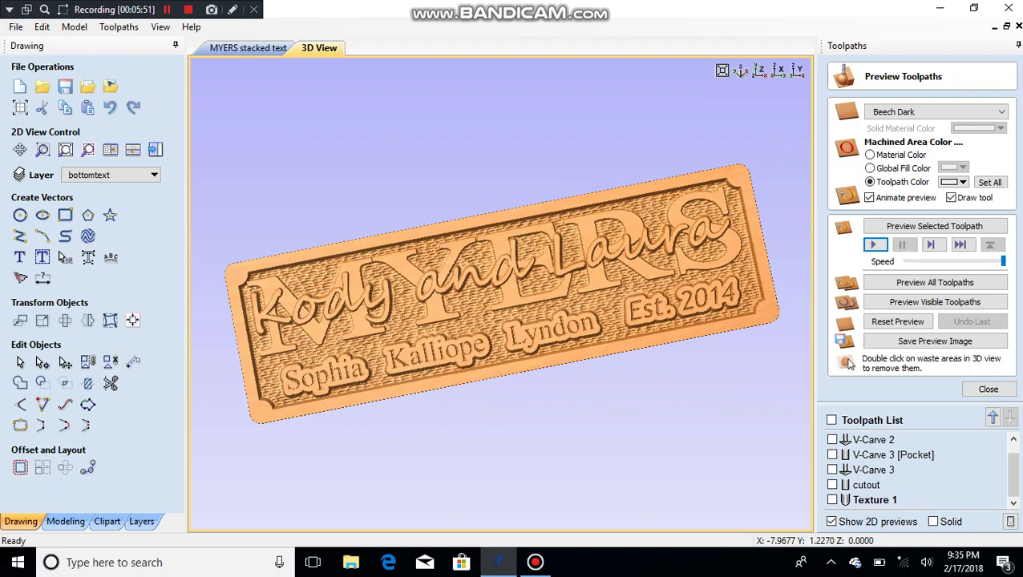
{"action": "left_click_drag", "start_coordinate": [361, 315], "coordinate": [433, 333]}
{"action": "left_click_drag", "start_coordinate": [581, 279], "coordinate": [605, 261]}
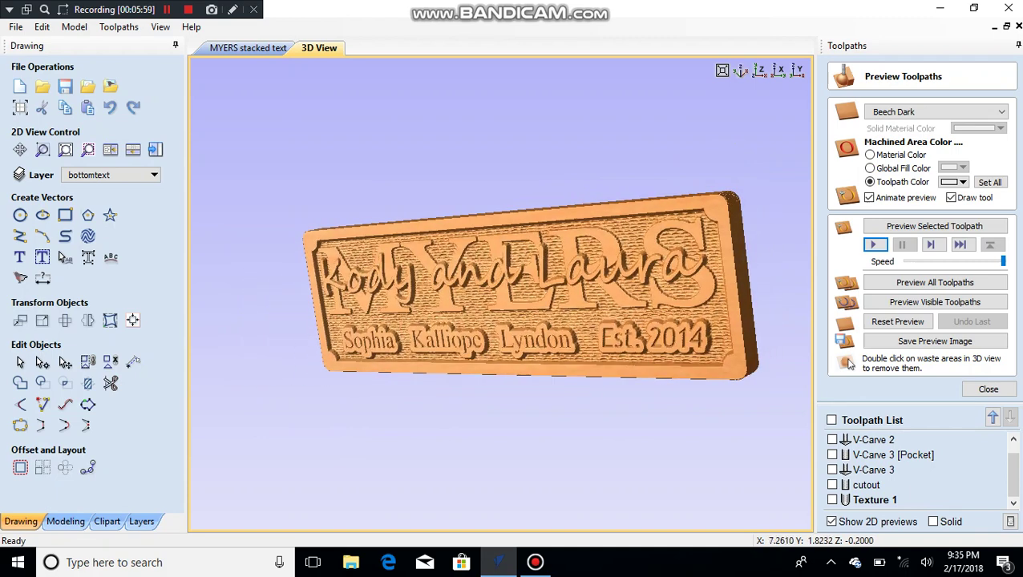